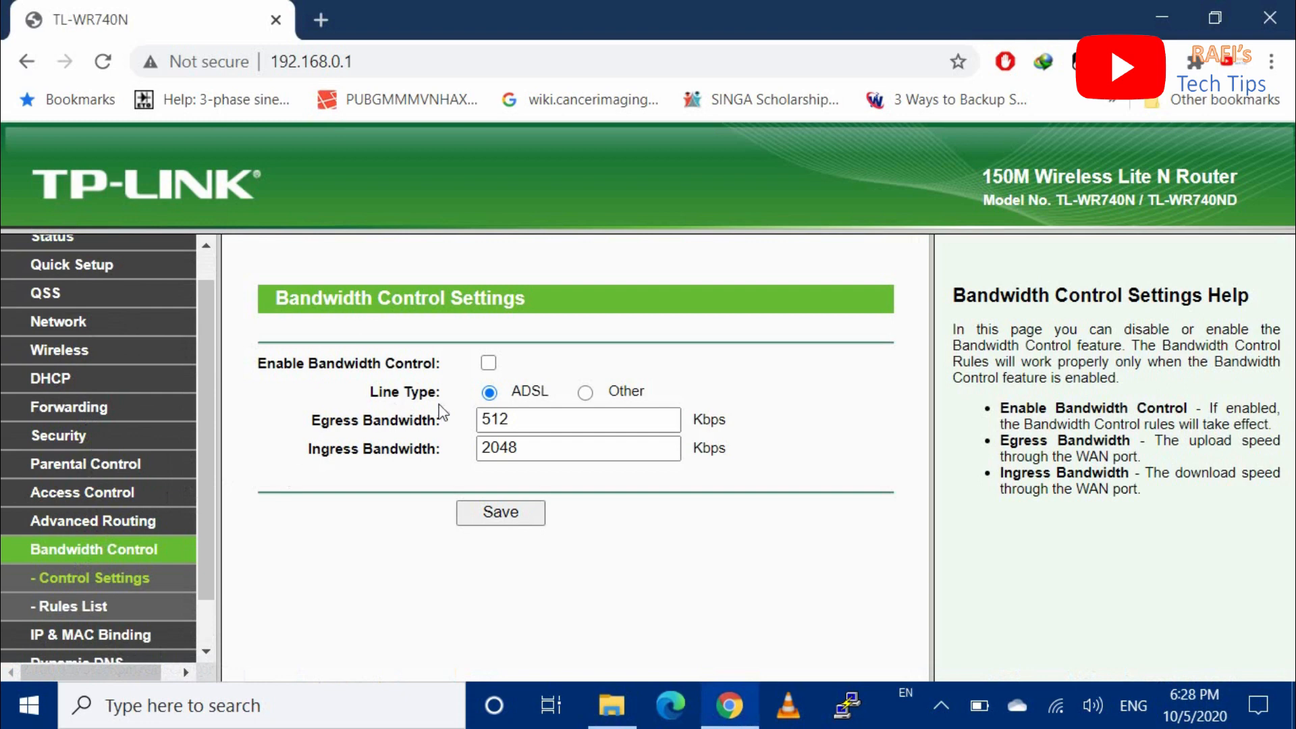
- Set the router's egress bandwidth to 1024 Kbps and ingress bandwidth to 4096 Kbps, and save the settings
double_click(507, 419)
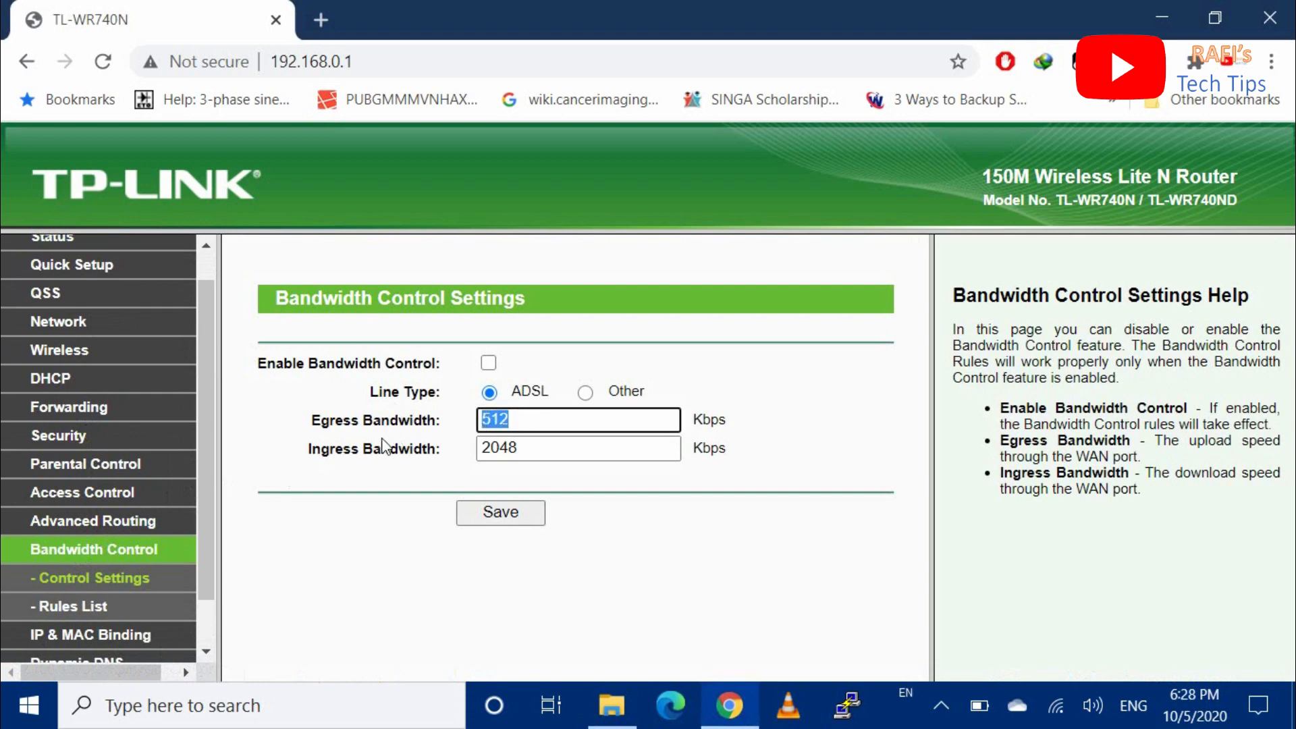
type("1024")
left_click_drag(537, 447, 428, 440)
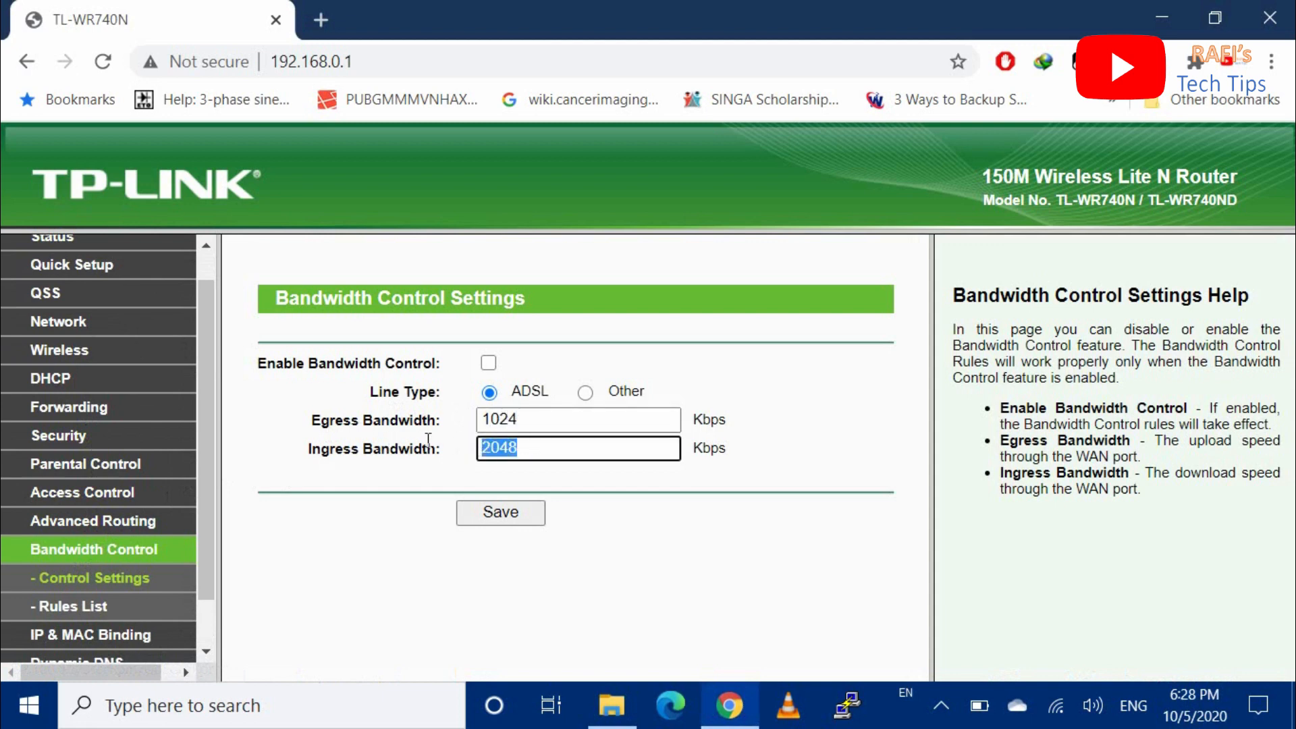
type("4")
key("BackSpace")
key("BackSpace")
type("96")
left_click(494, 525)
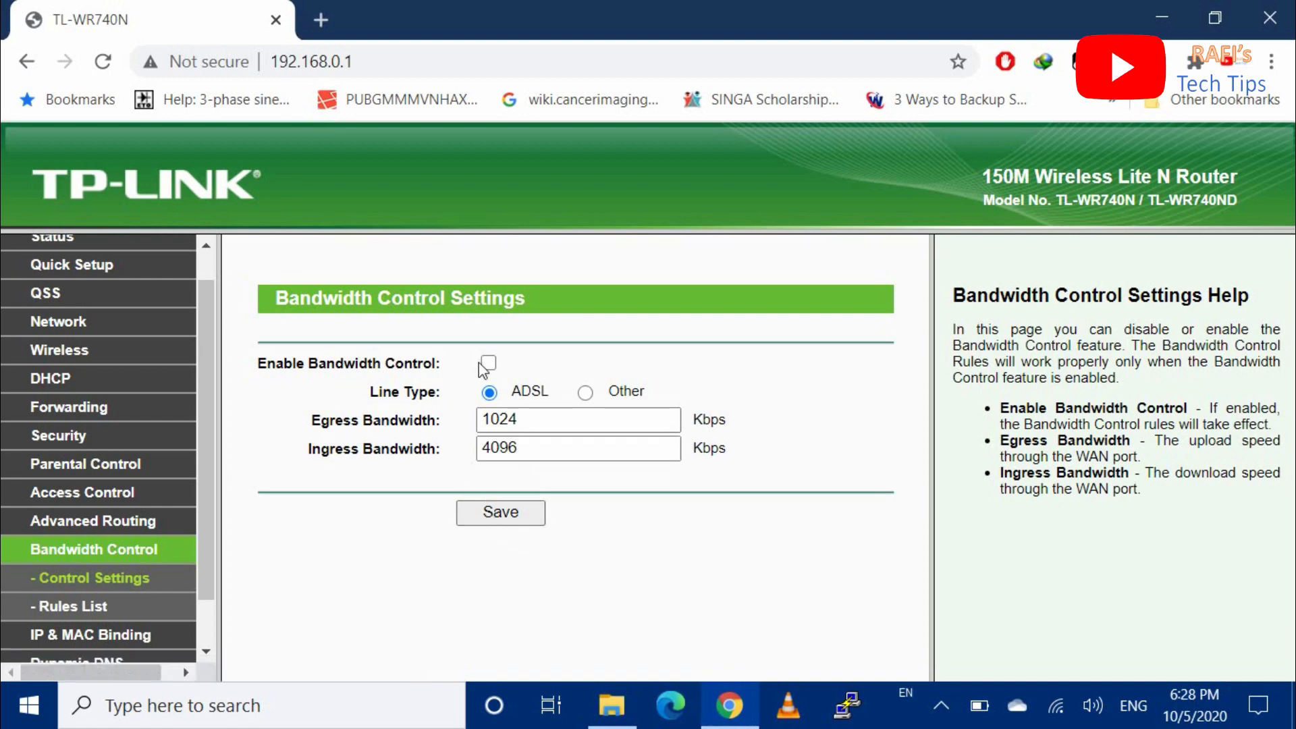
- Add a new bandwidth control rule for the IP range 192.168.0.100 to 192.168.0.110
scroll(133, 572, "down", 1)
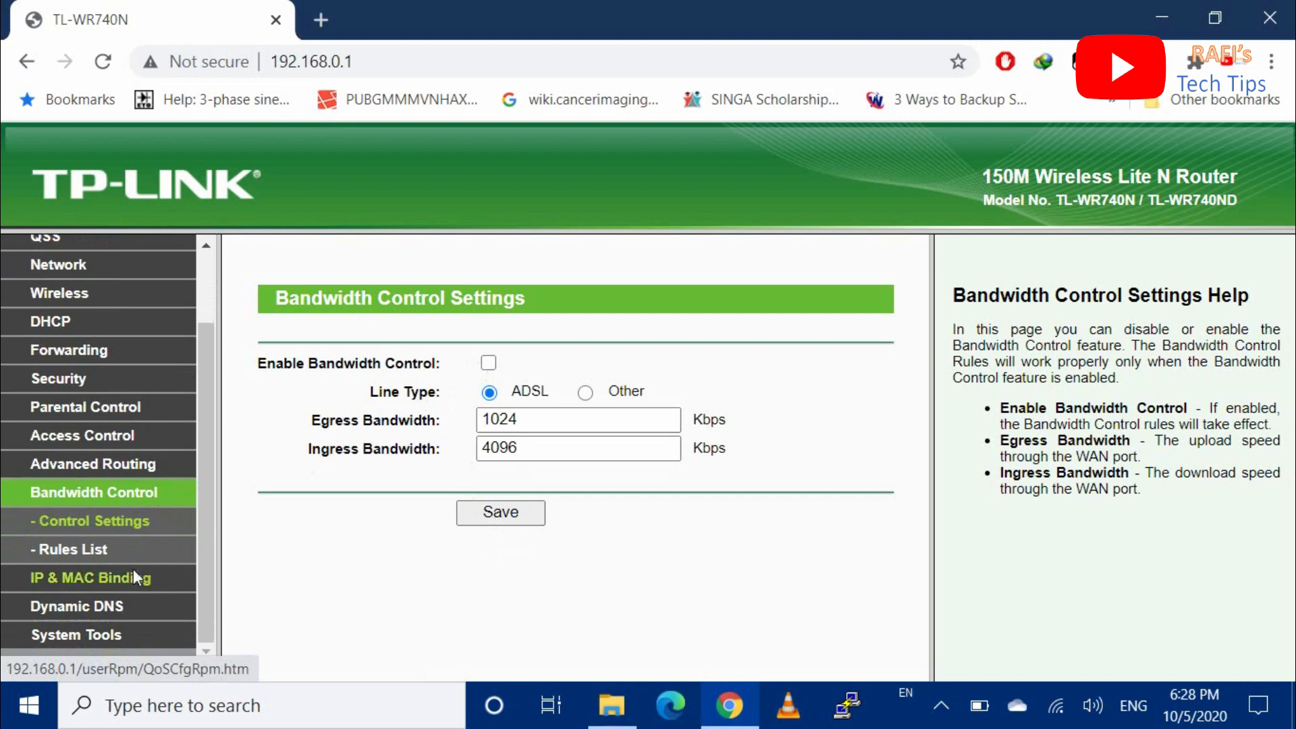
left_click(86, 551)
left_click(337, 473)
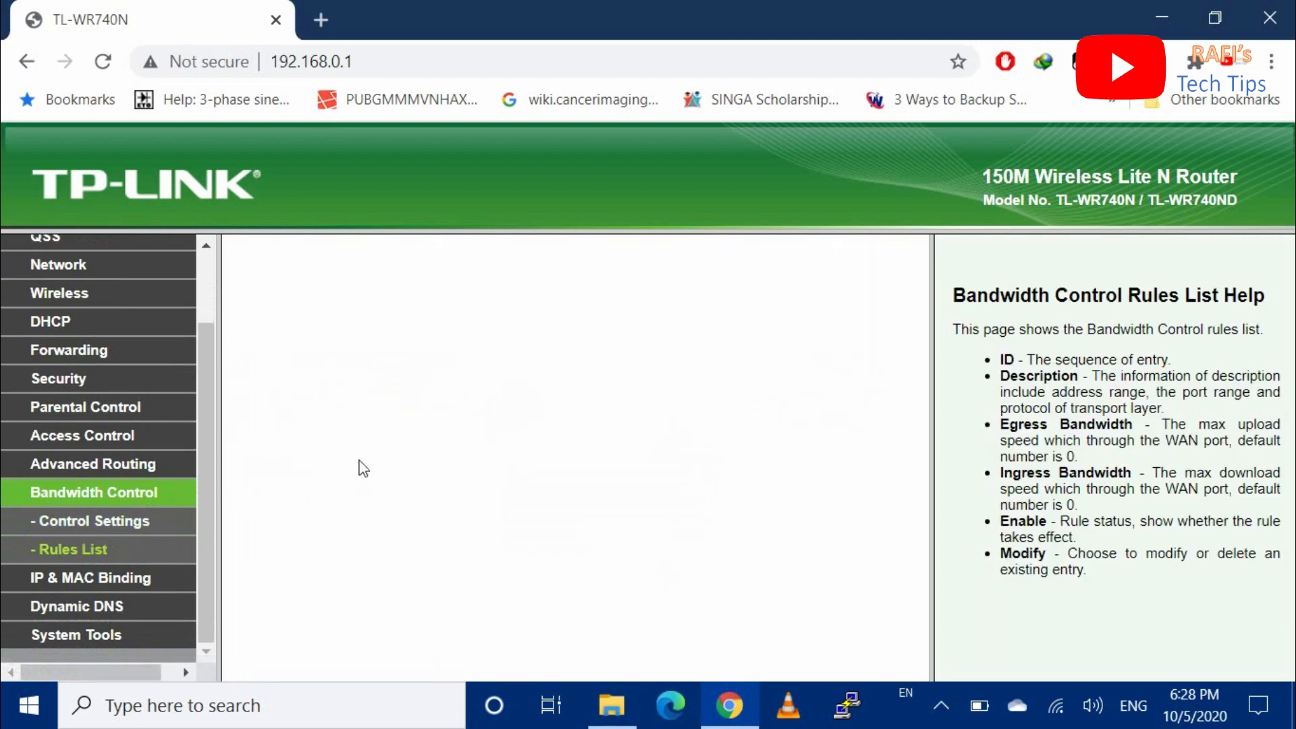
left_click(457, 396)
left_click(461, 399)
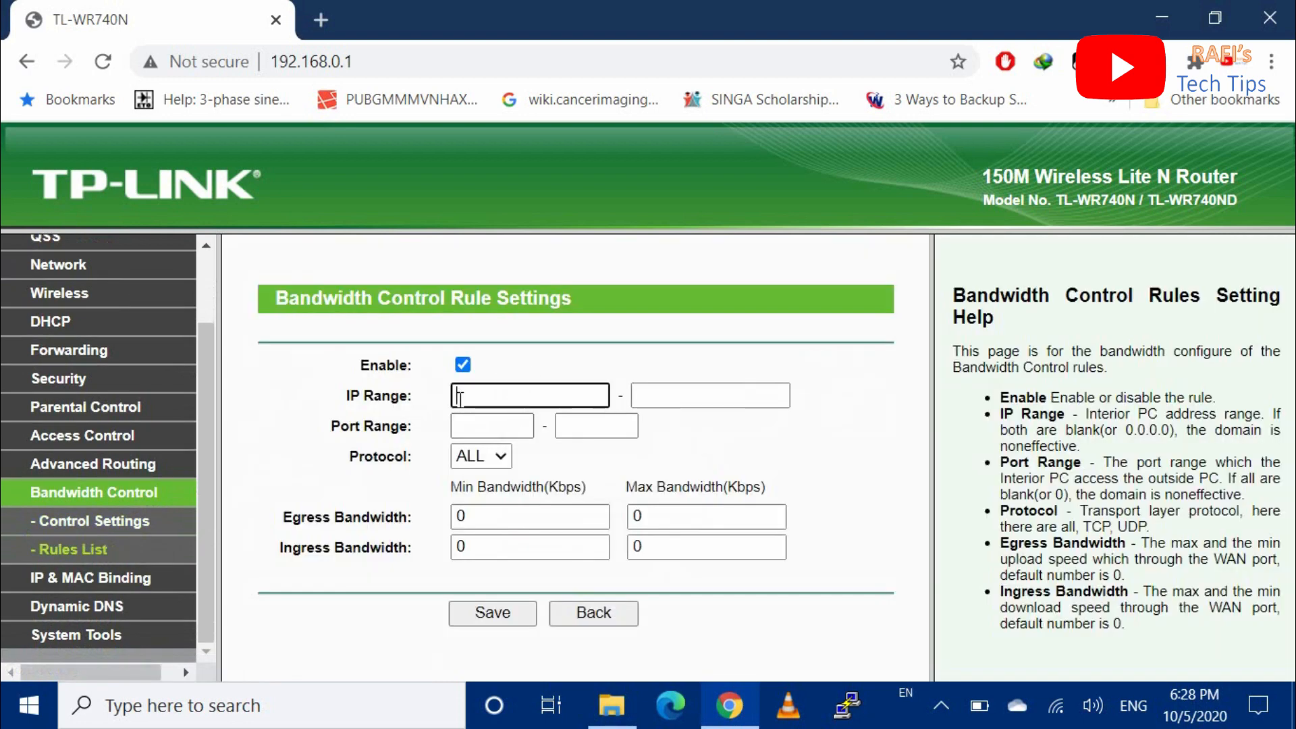
type("192.168.0.")
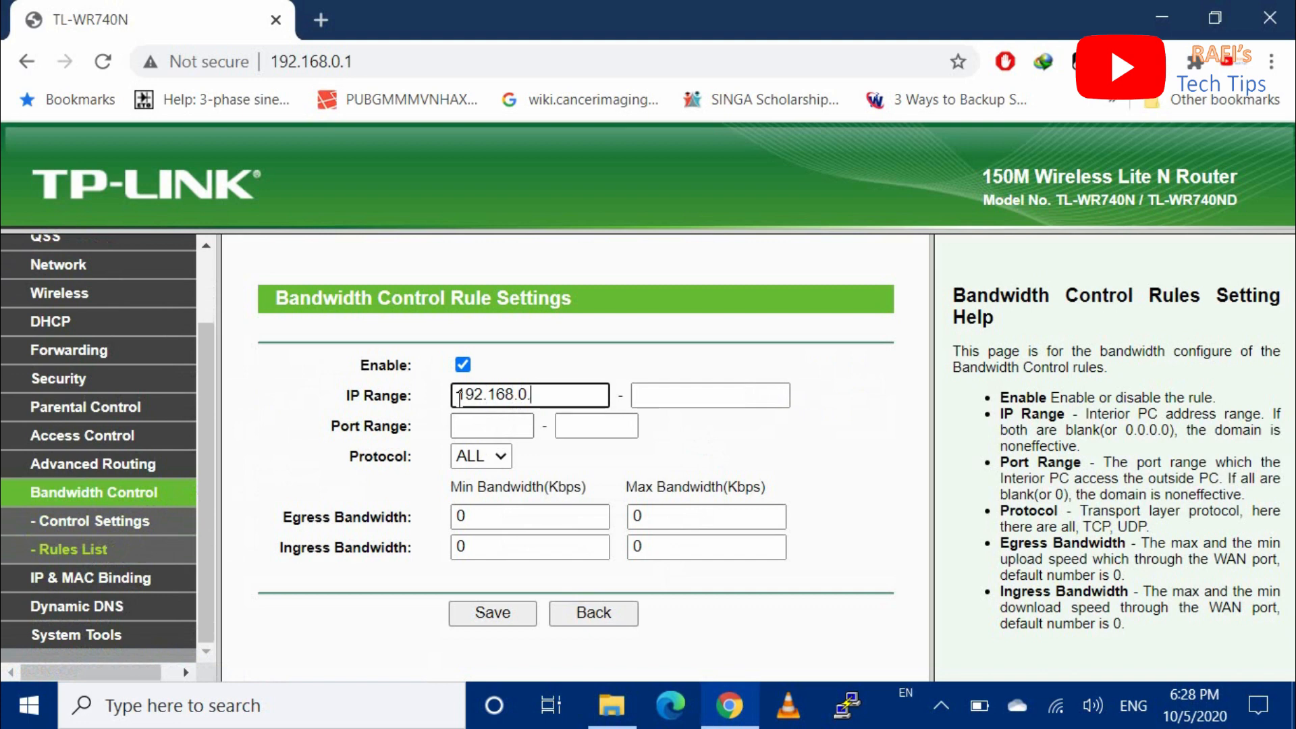
type("100")
left_click(665, 393)
type("192.168")
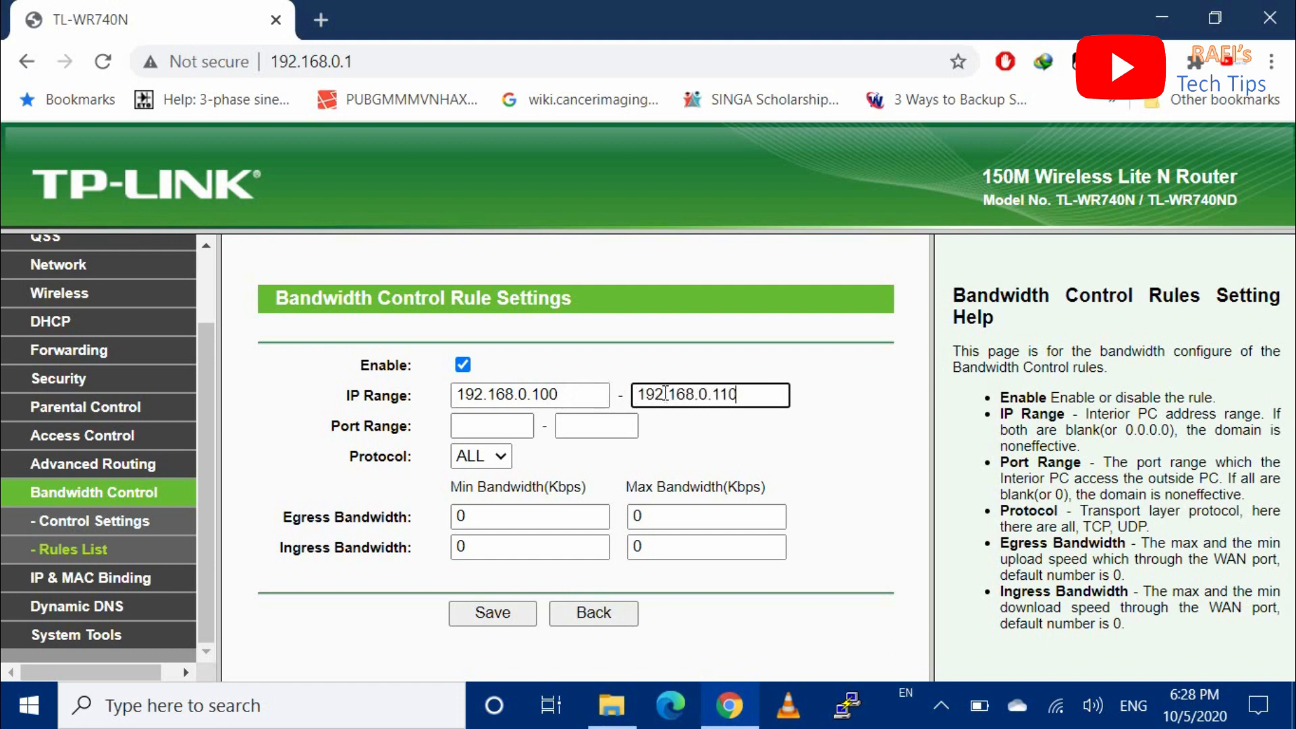
- Set the rule's minimum and maximum egress bandwidth to 1024 Kbps, with the port range left blank
left_click(512, 427)
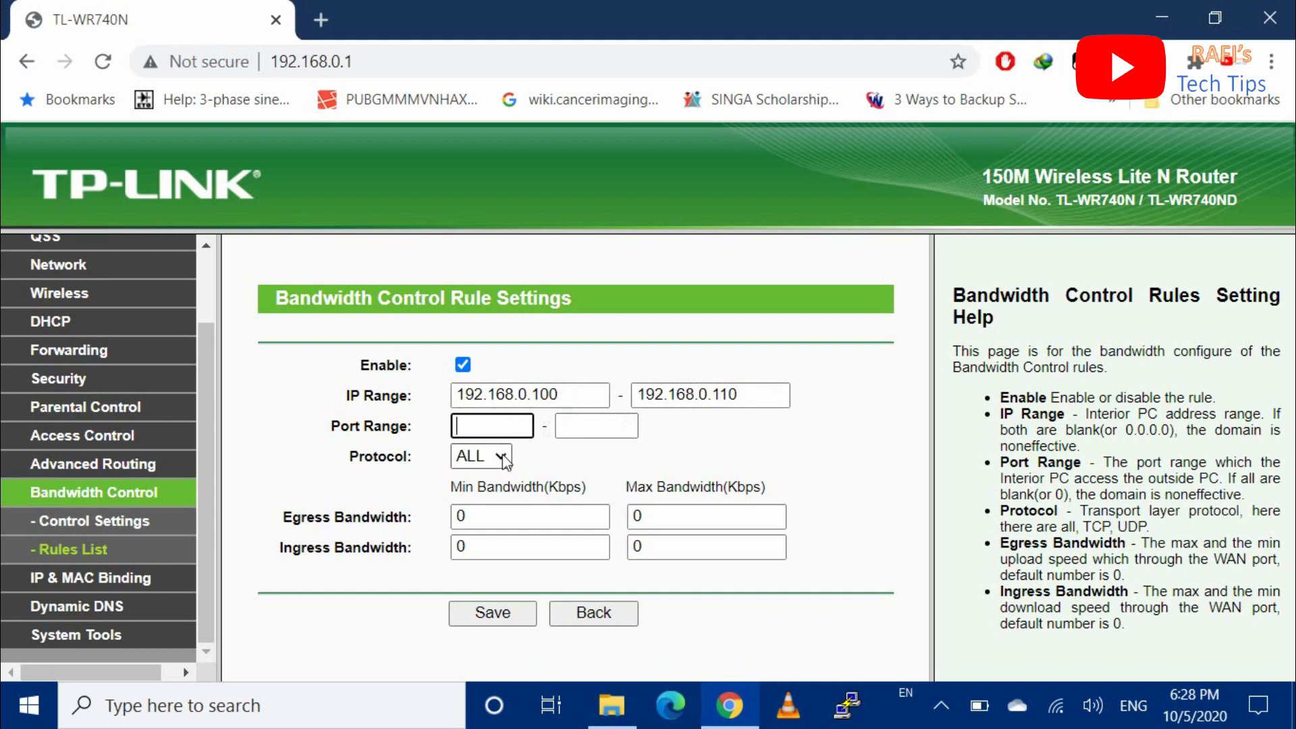
left_click(505, 517)
left_click_drag(505, 517, 400, 519)
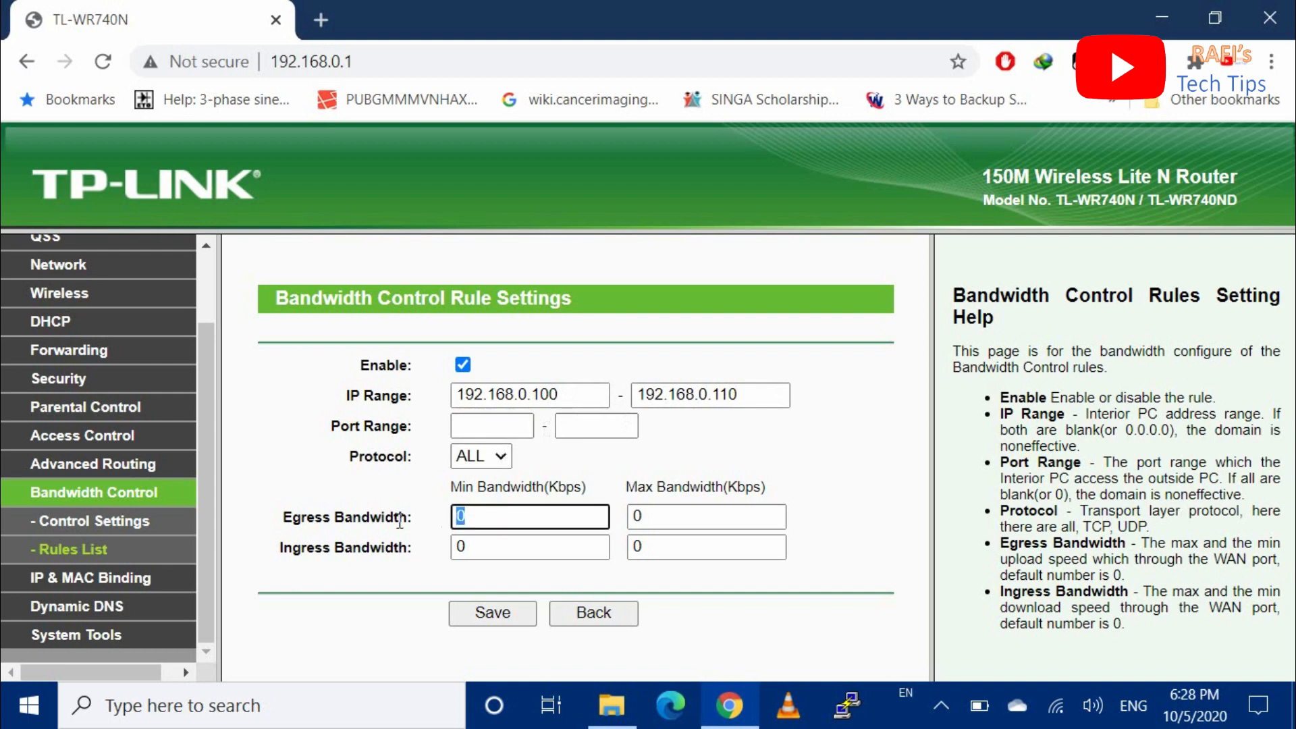
type("1024")
left_click(675, 517)
left_click_drag(746, 515, 456, 480)
type("1024")
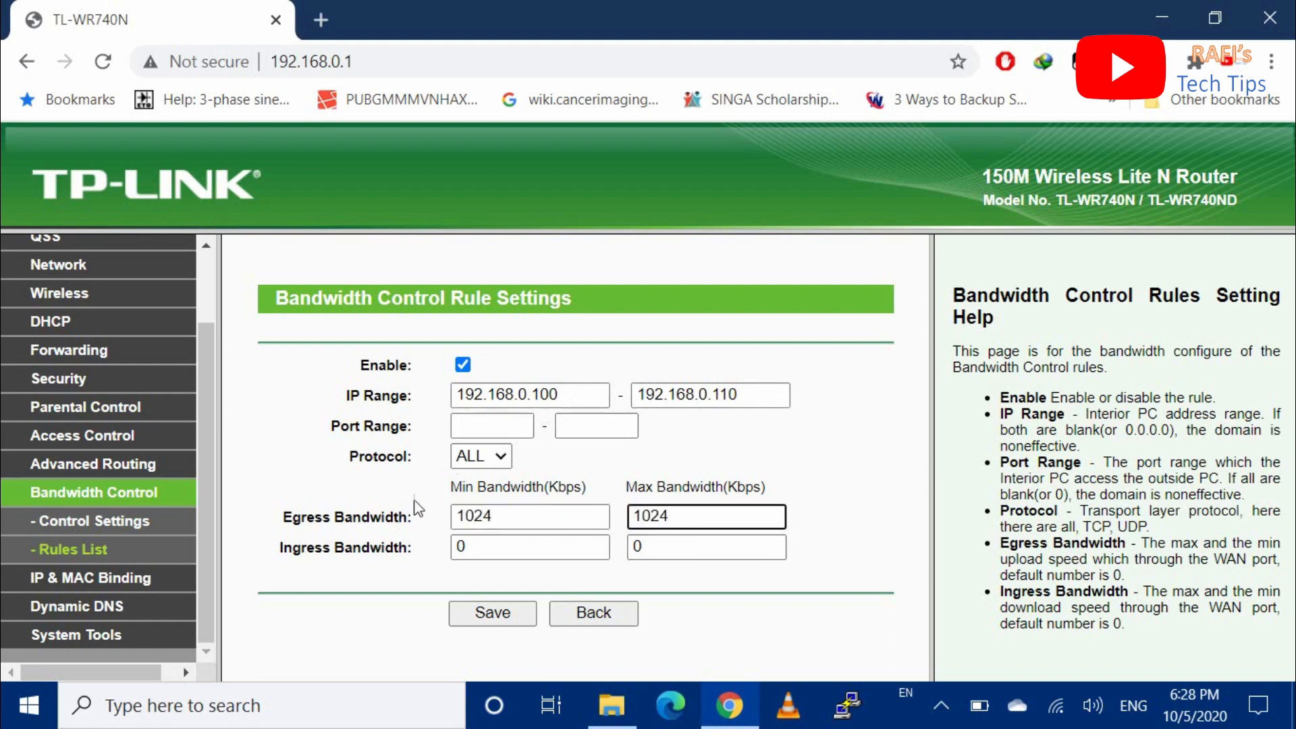
- Set the rule's minimum and maximum ingress bandwidth to 1024 Kbps and save the rule
left_click_drag(490, 547, 405, 544)
type("1024")
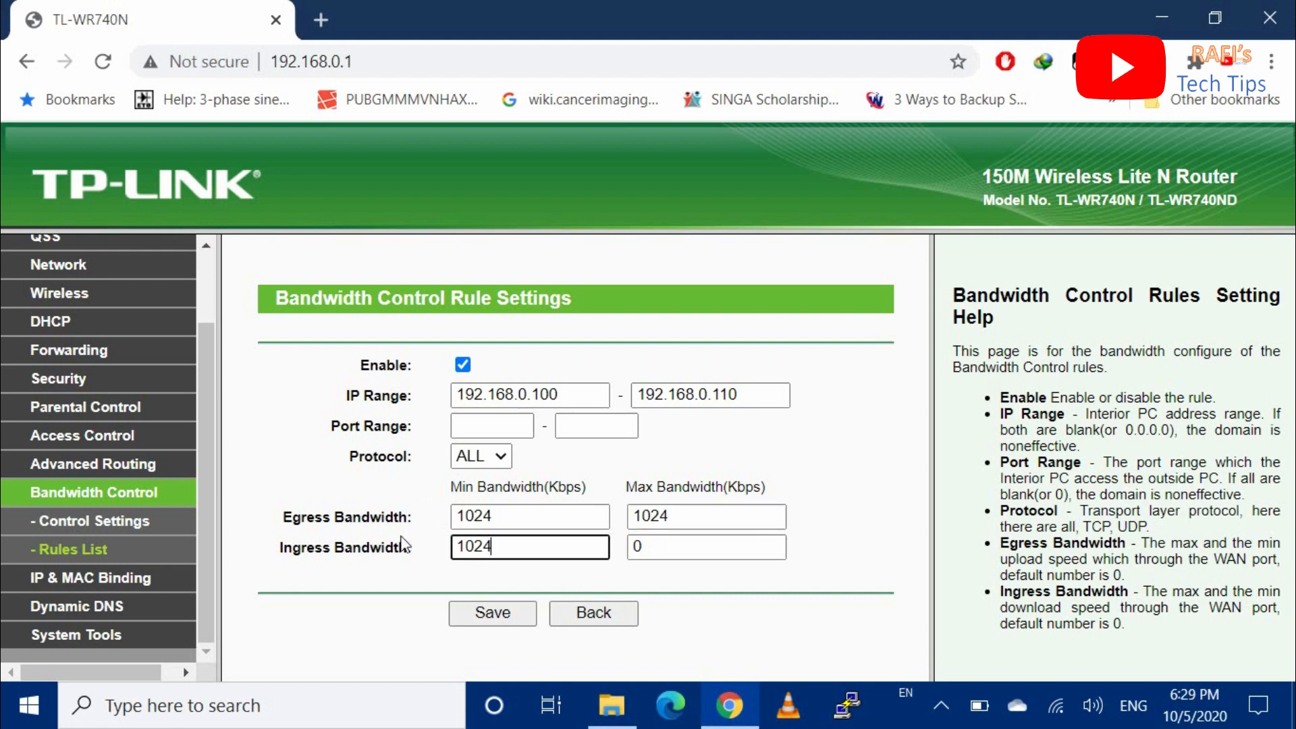
left_click(659, 546)
left_click_drag(660, 547, 596, 543)
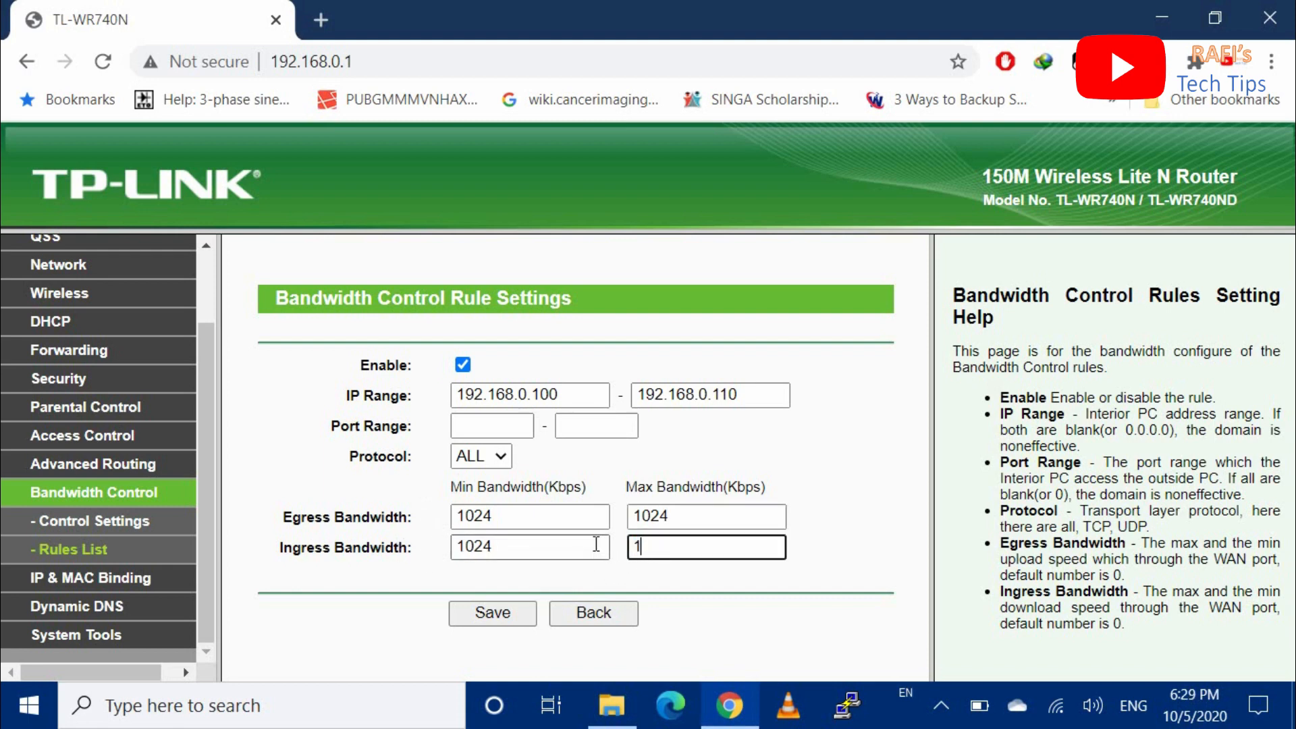
left_click(493, 612)
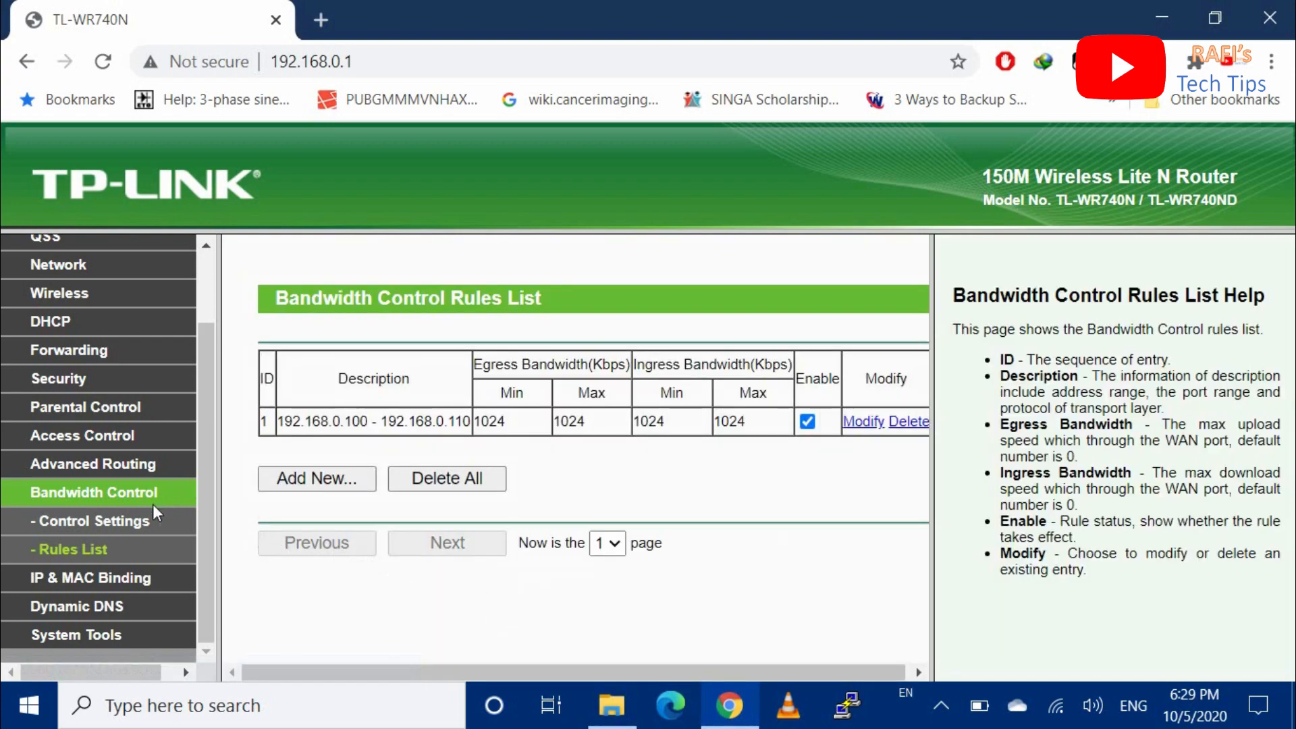
- Return to the general Bandwidth Control settings page, leaving bandwidth control disabled
left_click(101, 485)
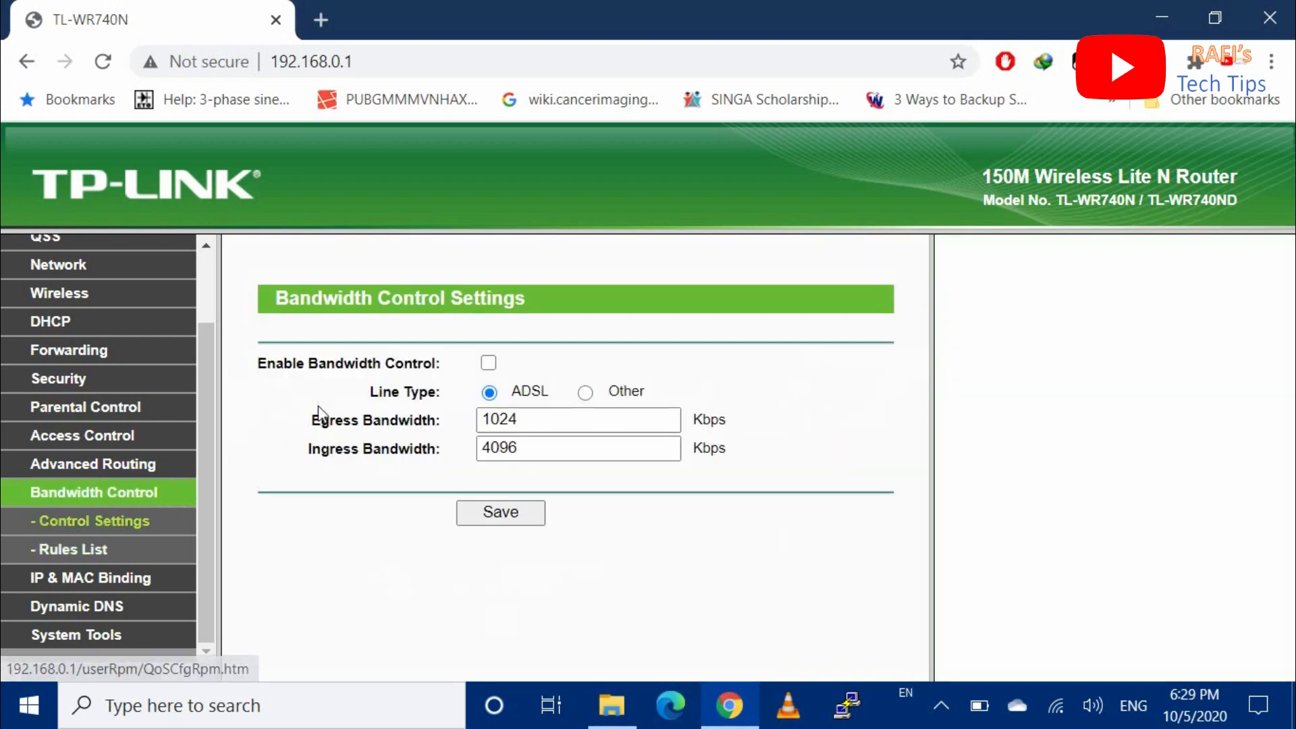
left_click(488, 362)
left_click(489, 363)
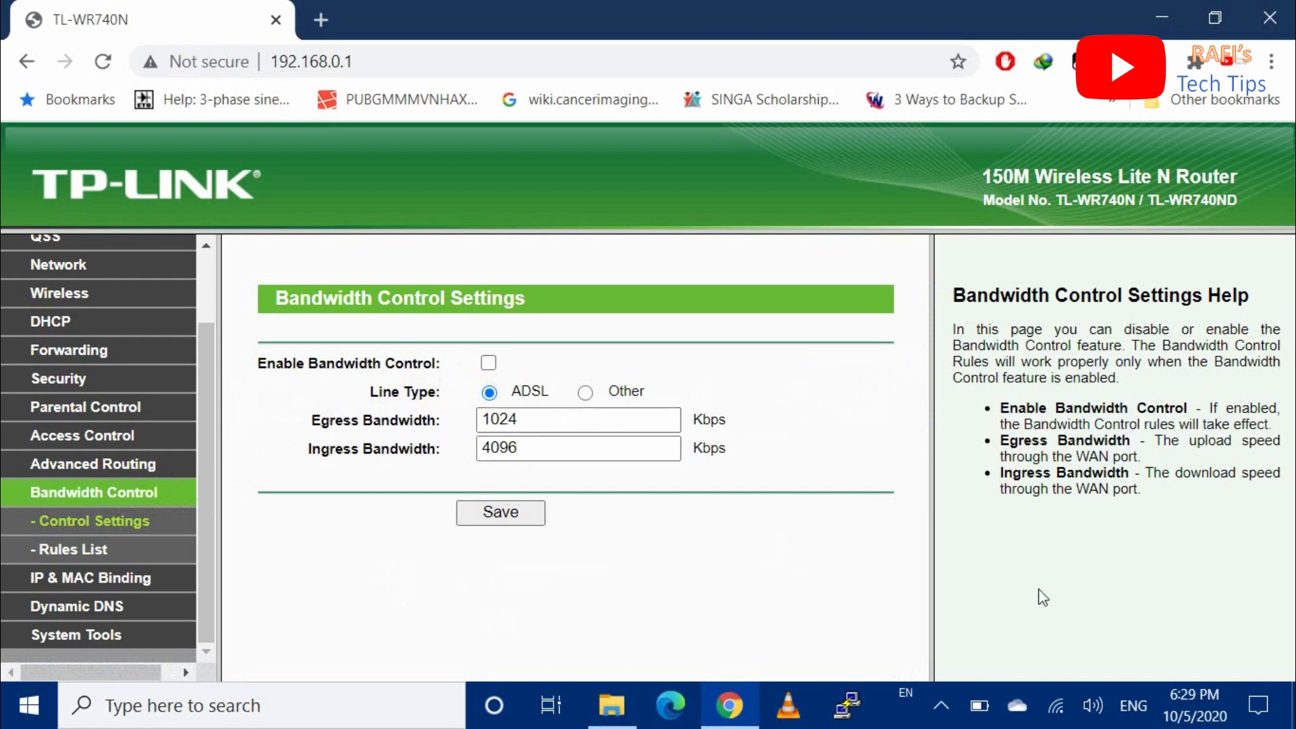
- Open a new browser tab, switch to Internet Download Manager and dismiss its Tip of the Day
left_click(320, 4)
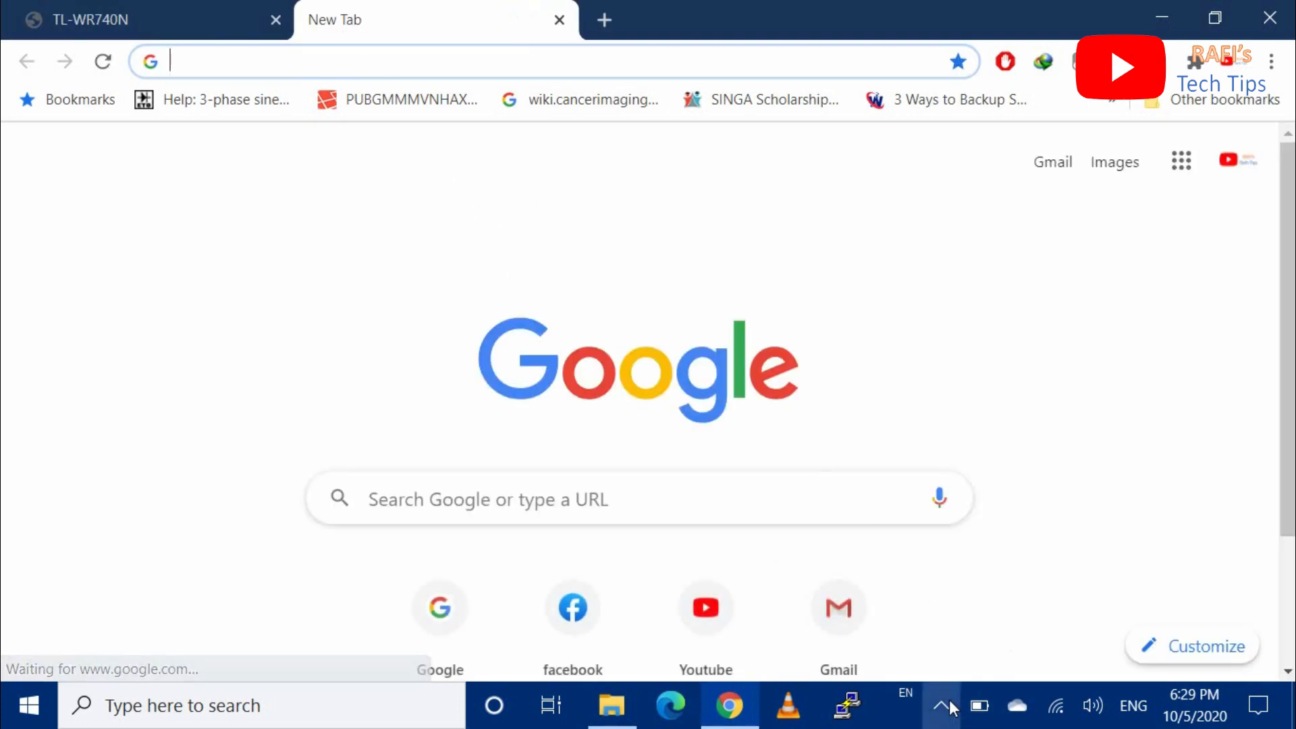
left_click(942, 704)
double_click(974, 604)
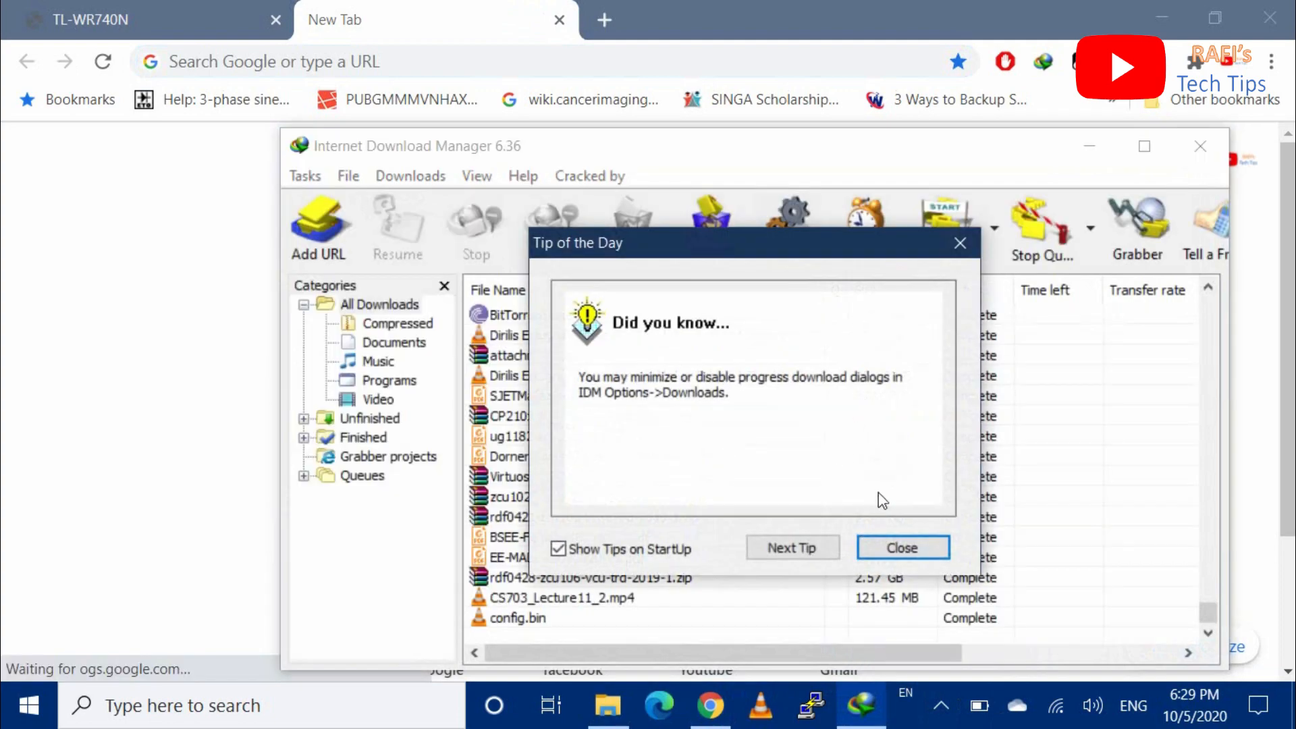
left_click(928, 550)
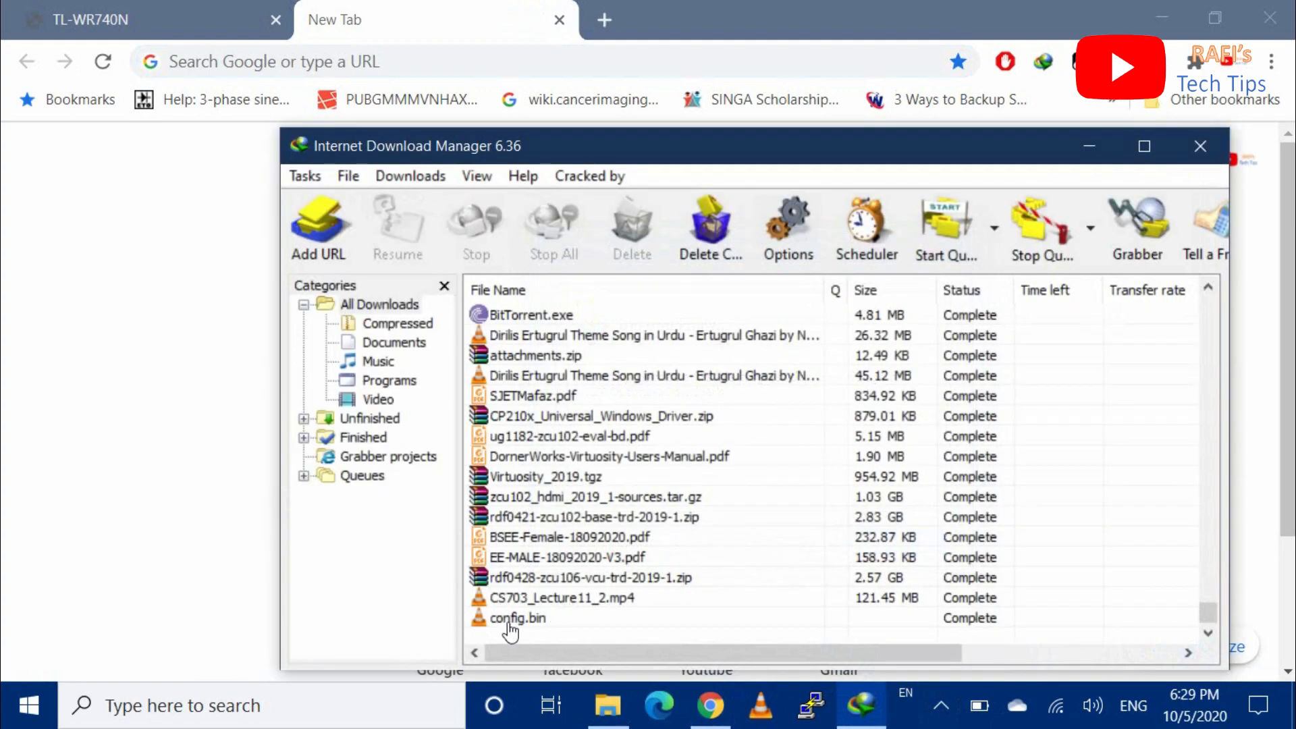
- Redownload CS703_Lecture11_2.mp4 to check the transfer rate without bandwidth control, and cancel the running download
left_click(546, 603)
right_click(545, 603)
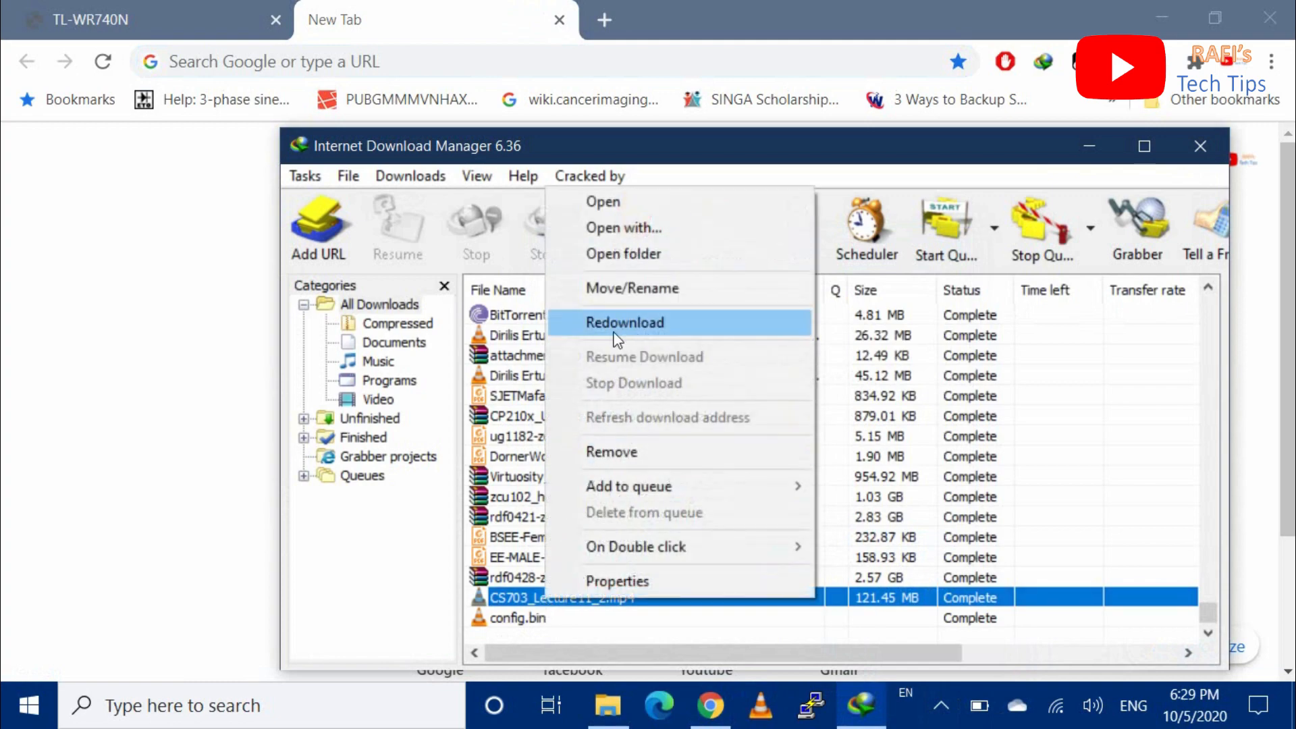
left_click(618, 321)
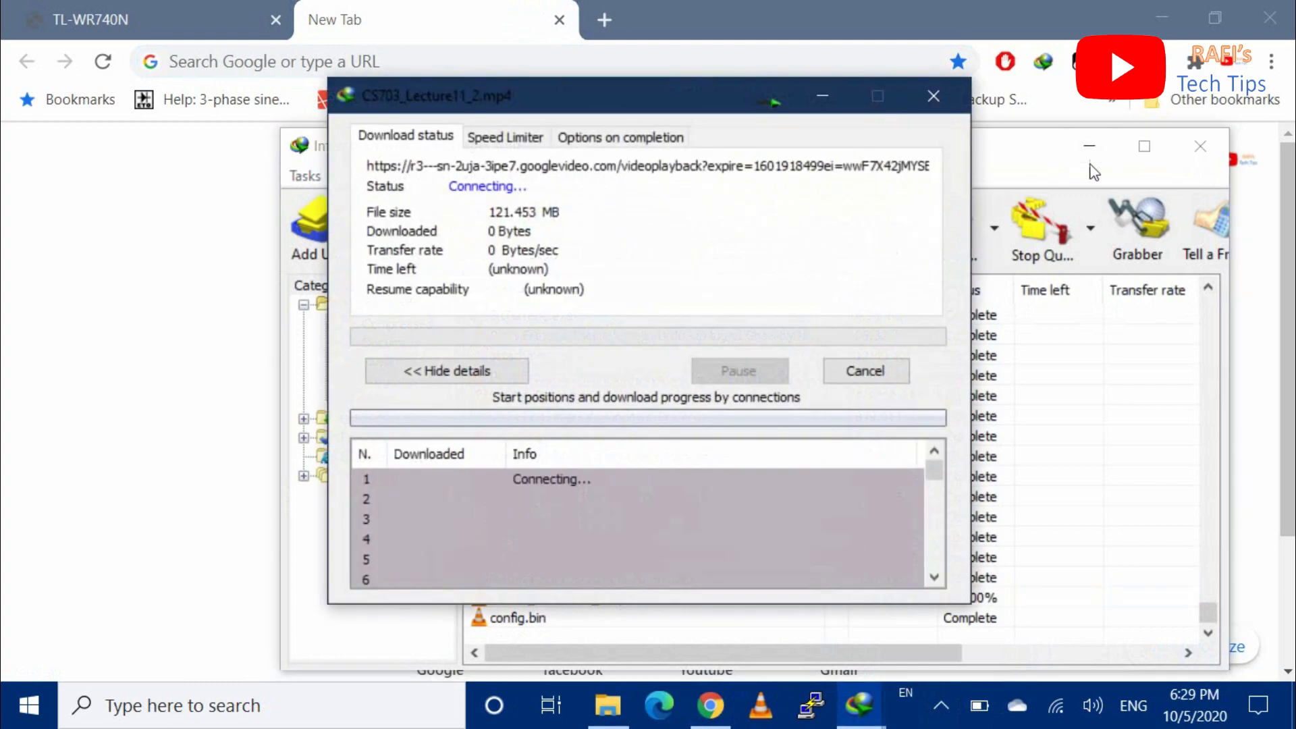
left_click(1090, 146)
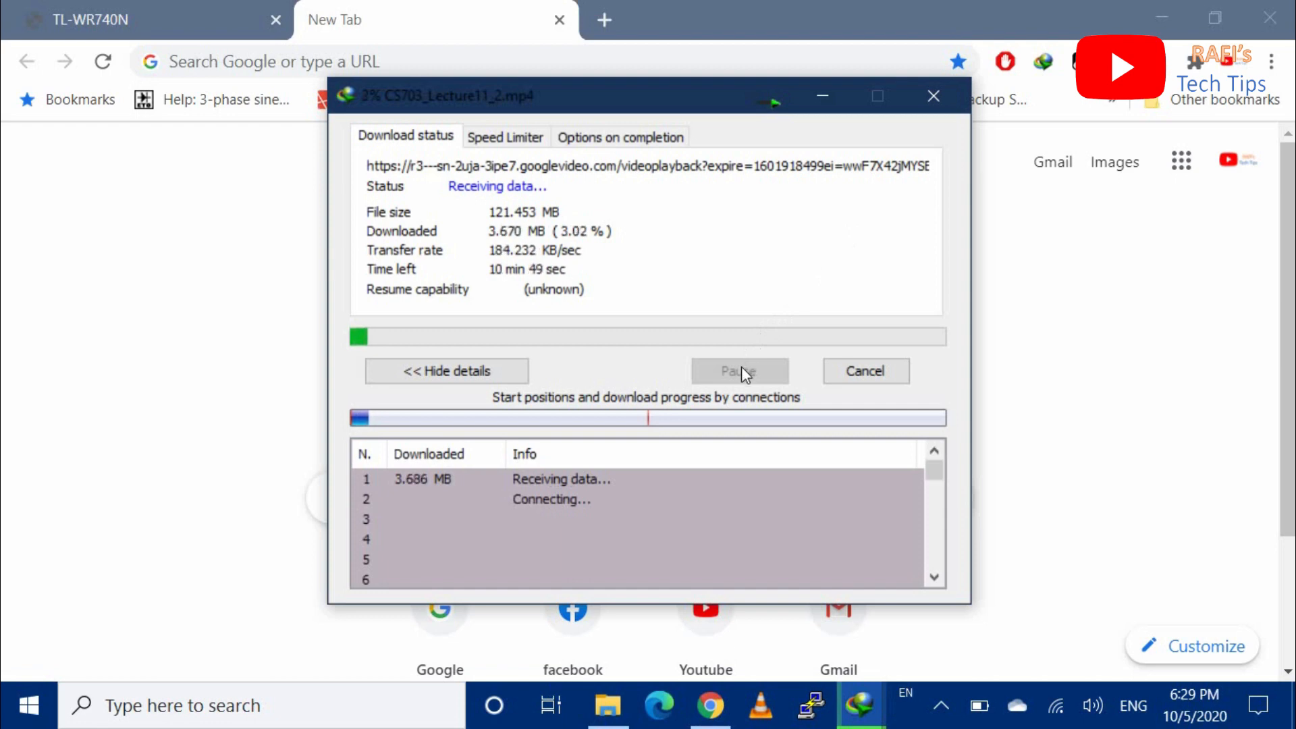
left_click(872, 371)
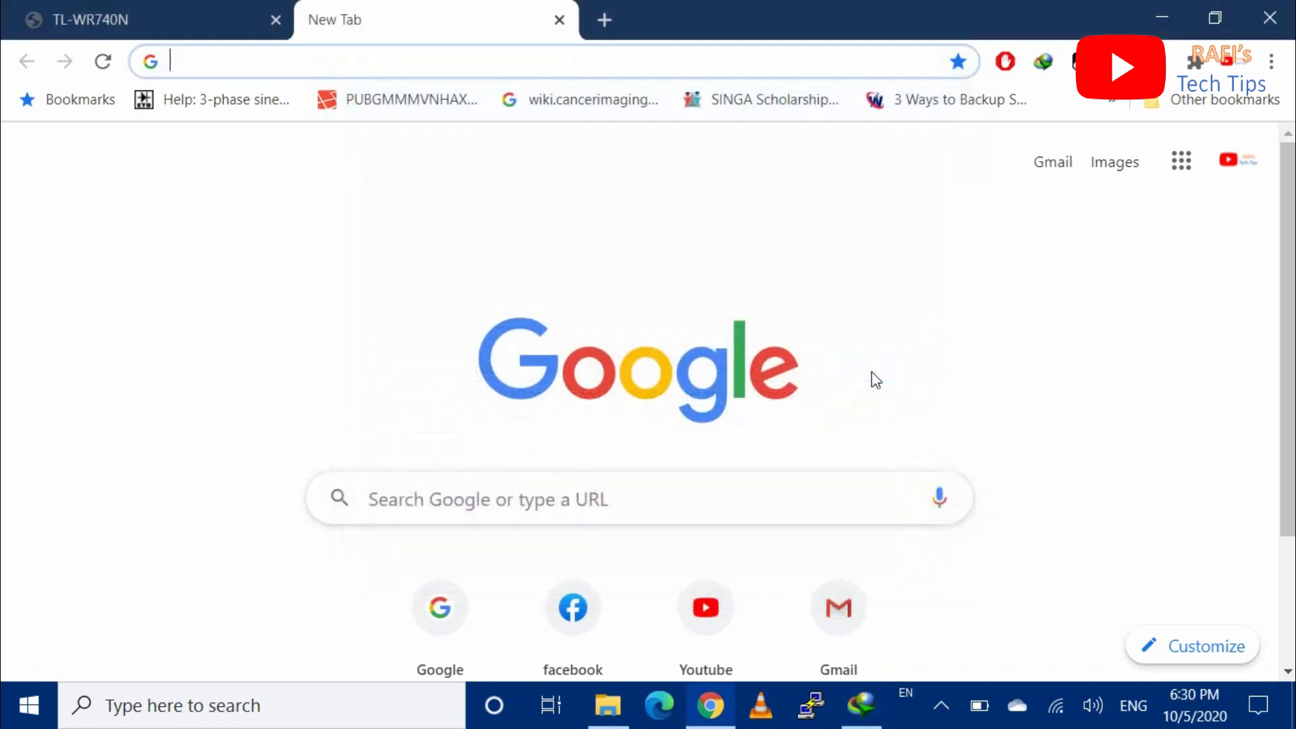
- Switch back to the TL-WR740N router page, enable bandwidth control and save the settings
left_click(223, 22)
left_click(488, 362)
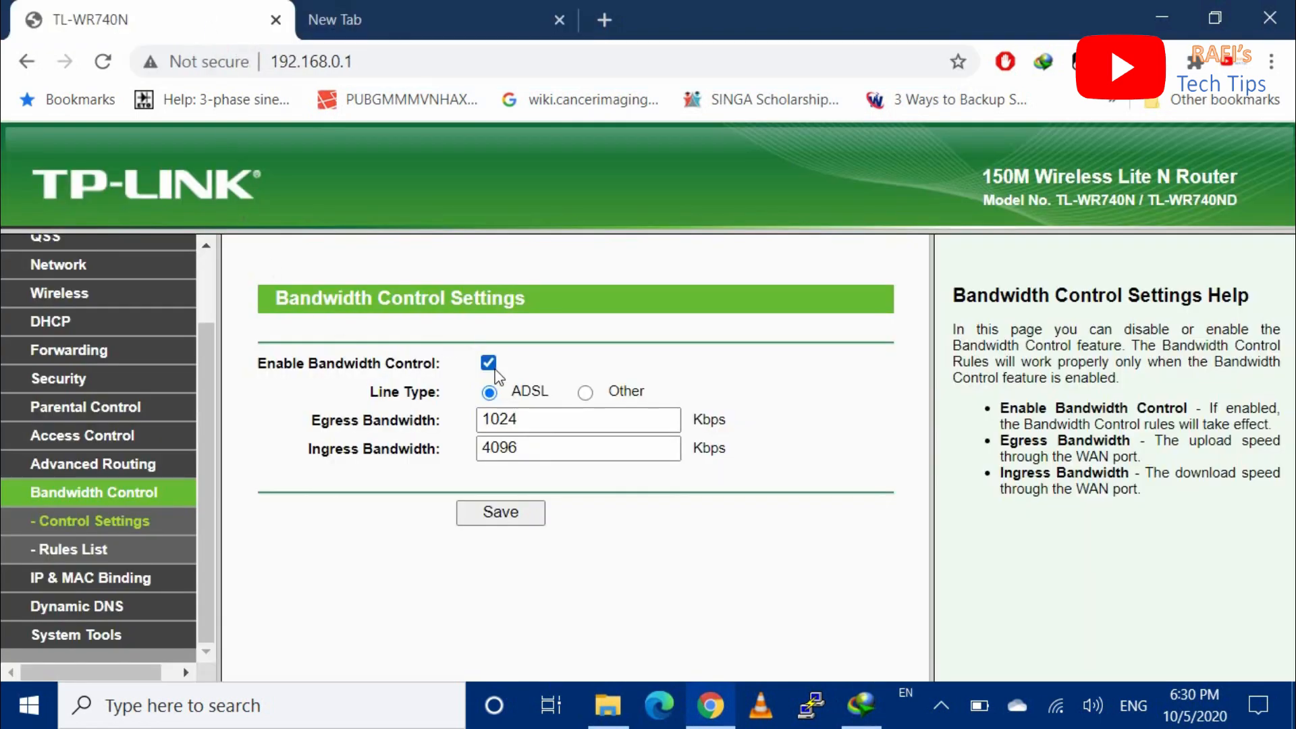
left_click(531, 521)
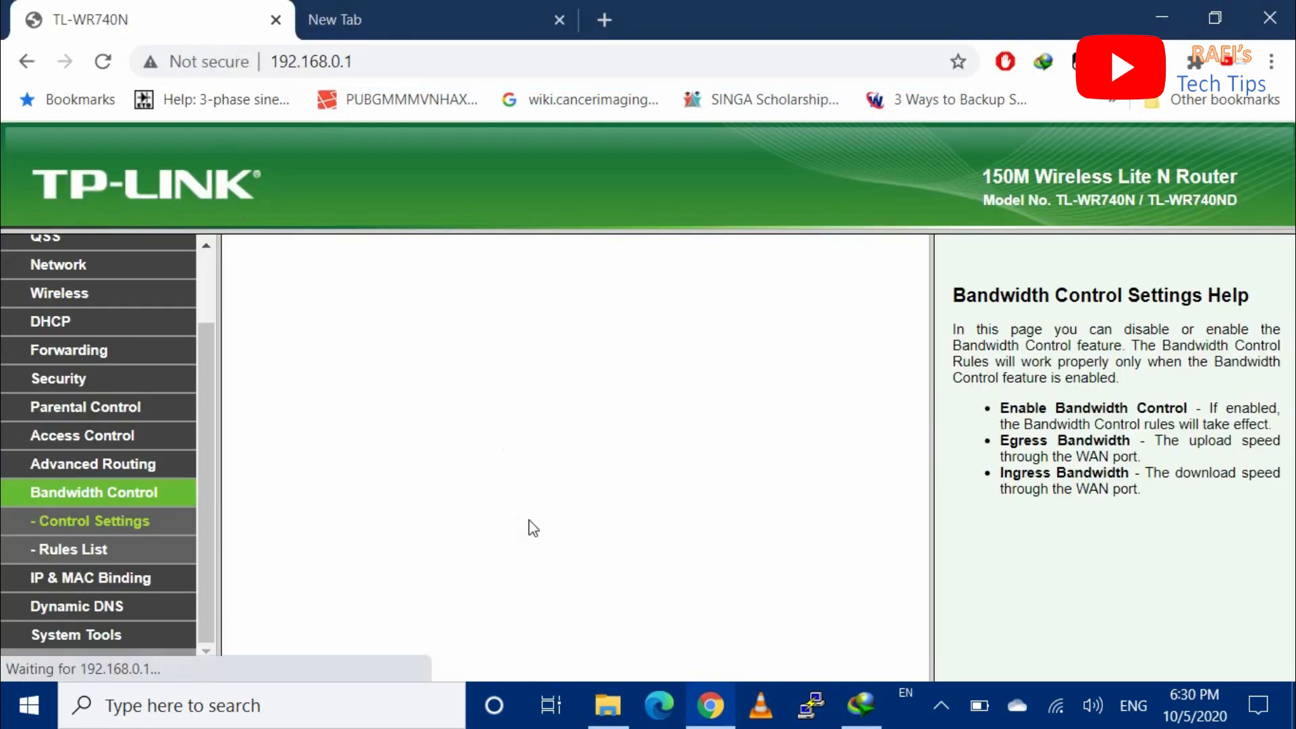
- Switch to Internet Download Manager and resume the CS703_Lecture11_2.mp4 download to check the limited transfer rate
left_click(861, 705)
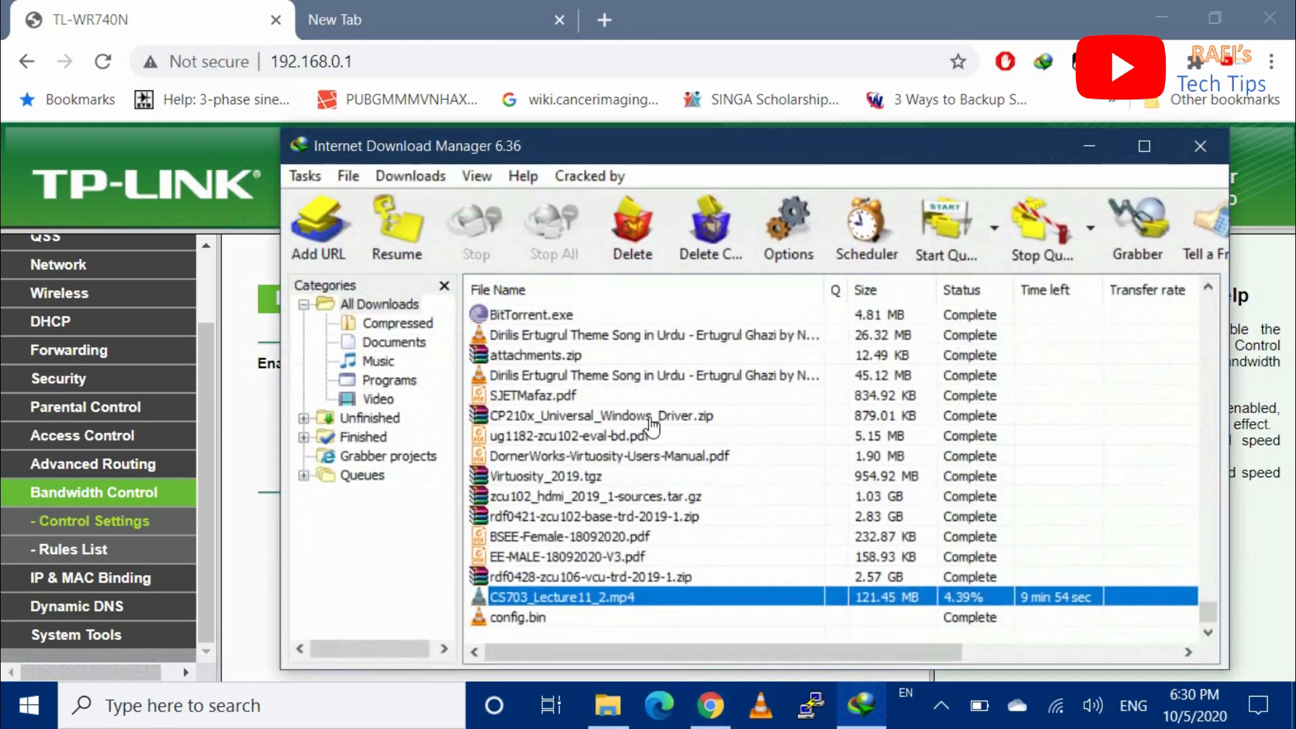
right_click(600, 595)
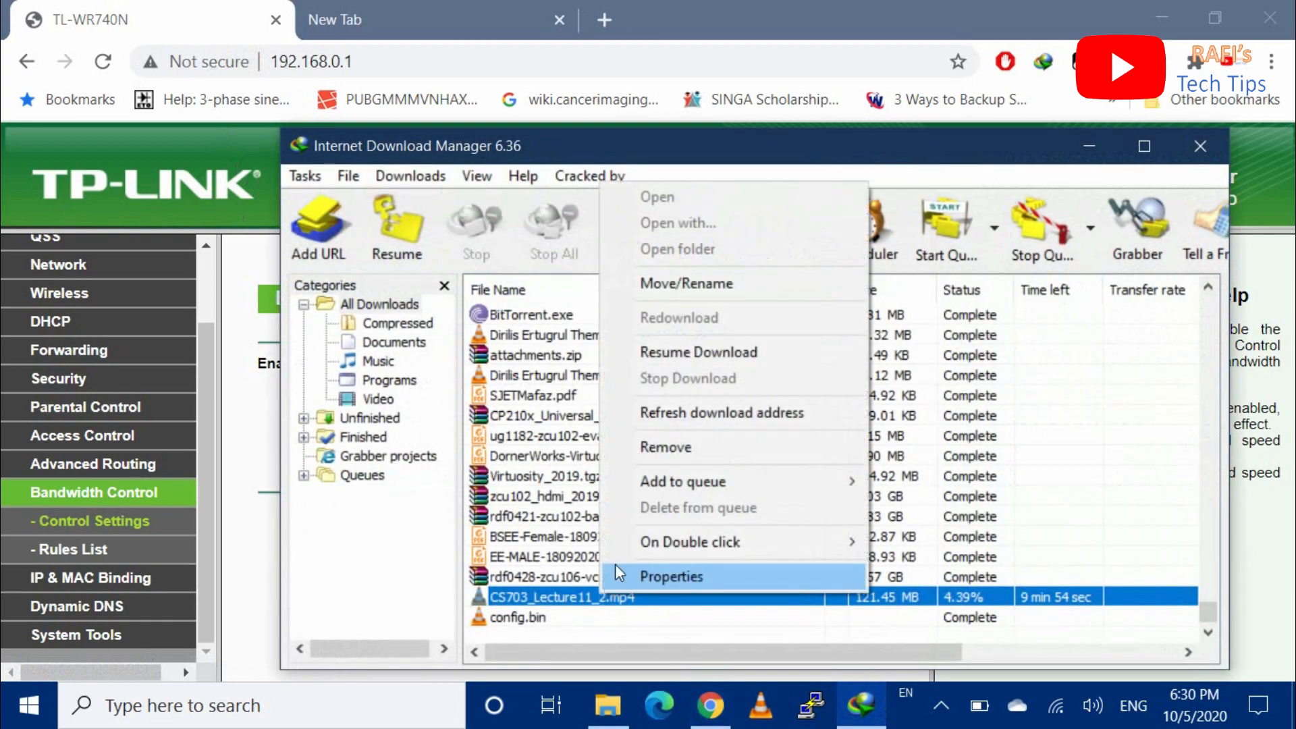
left_click(679, 350)
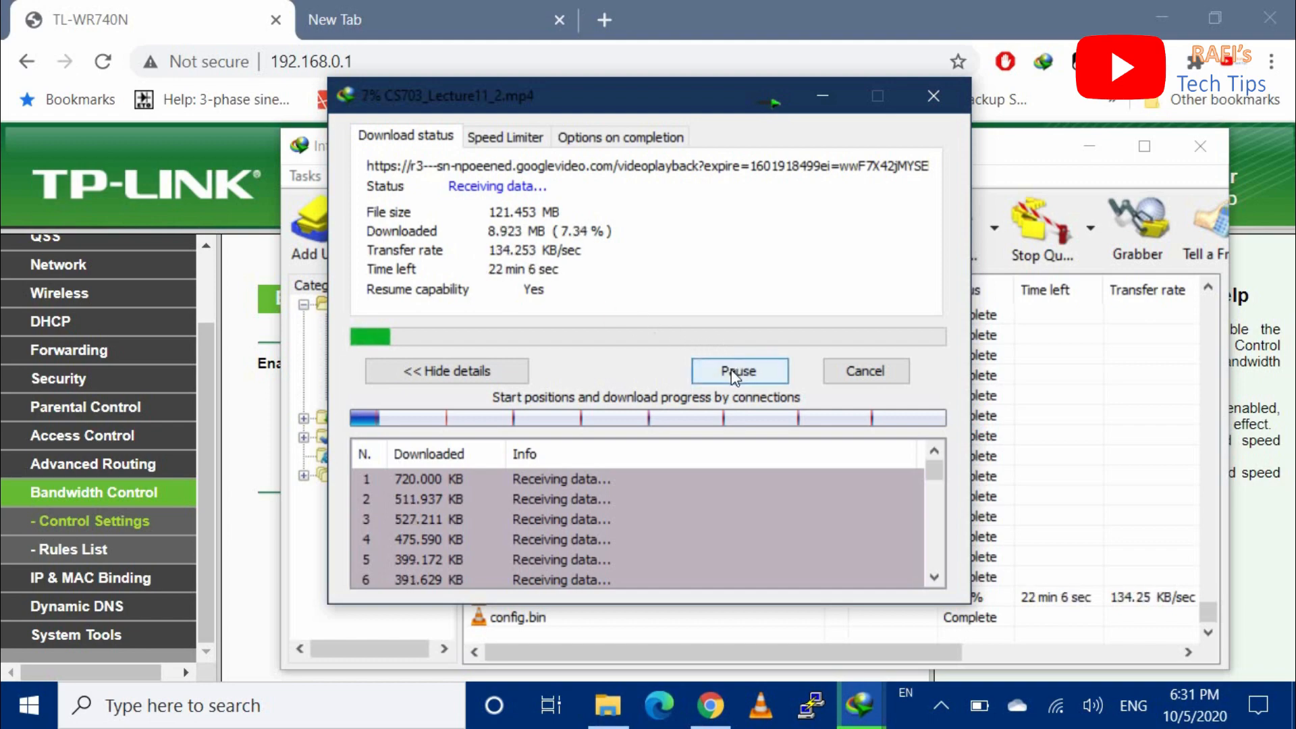
- Switch back to the router page in the browser and reopen the Bandwidth Control settings
left_click(66, 501)
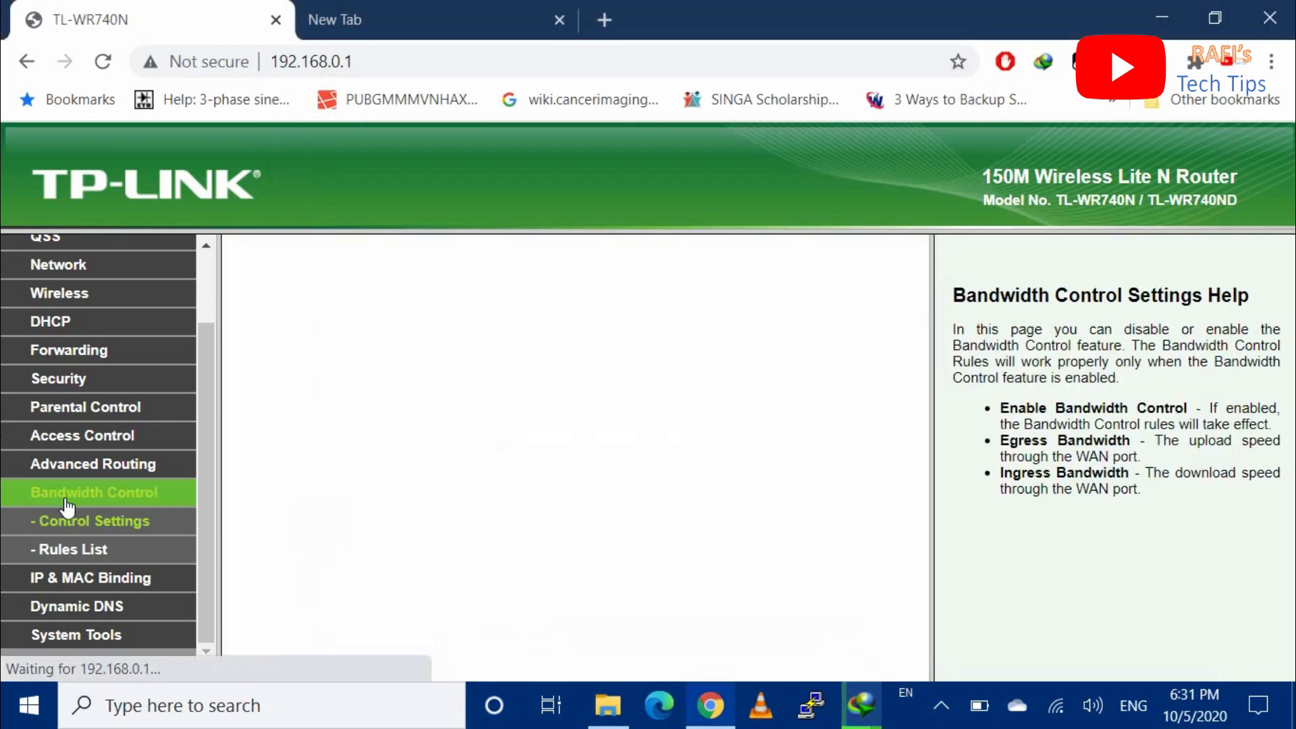